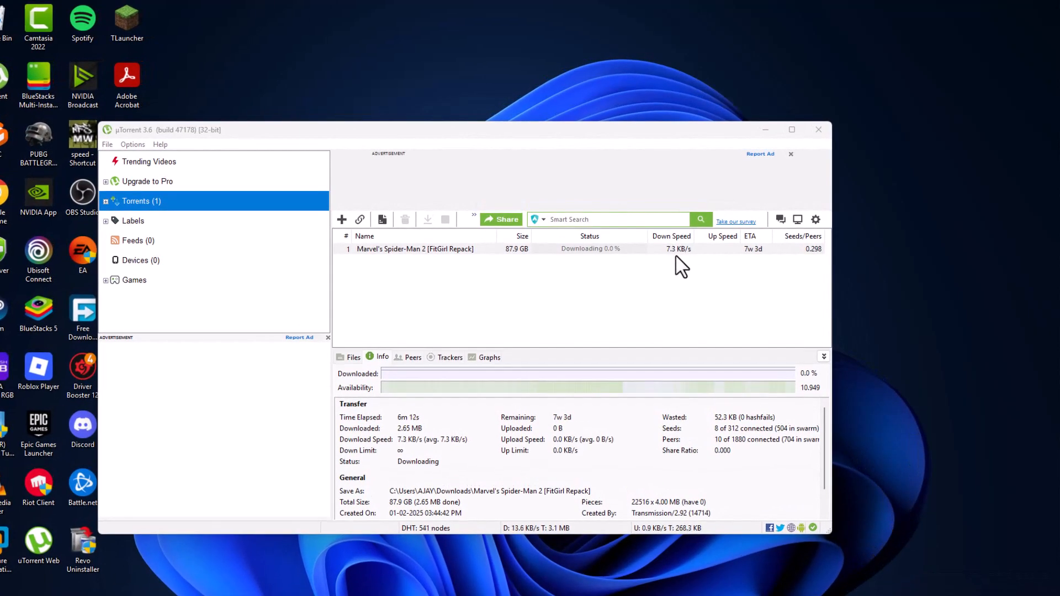
# Step: Pause the Marvel's Spider-Man 2 [FitGirl Repack] torrent and open the program preferences
pyautogui.rightClick(457, 250)
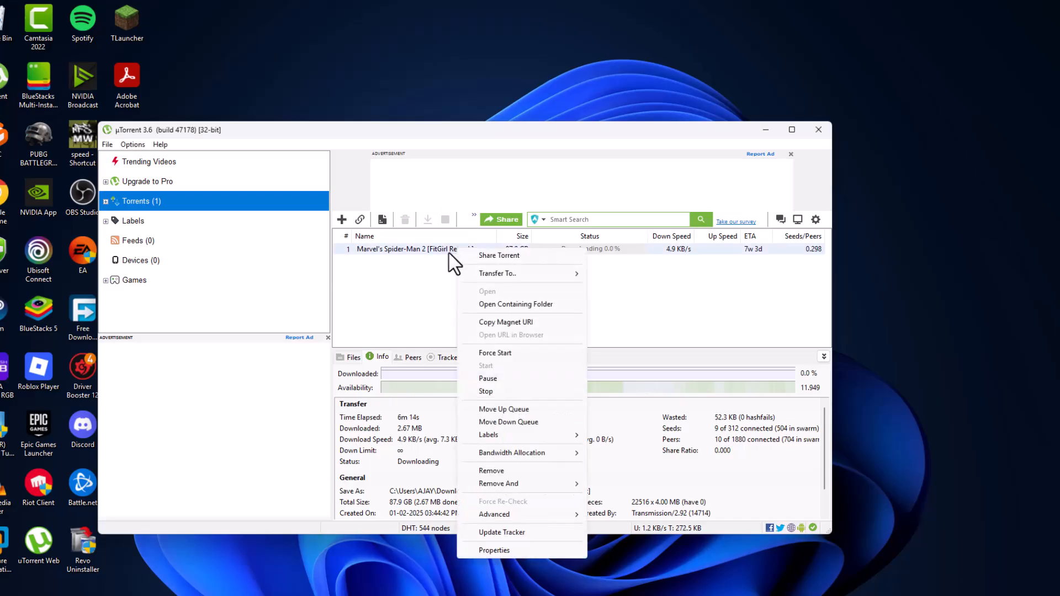
pyautogui.click(507, 380)
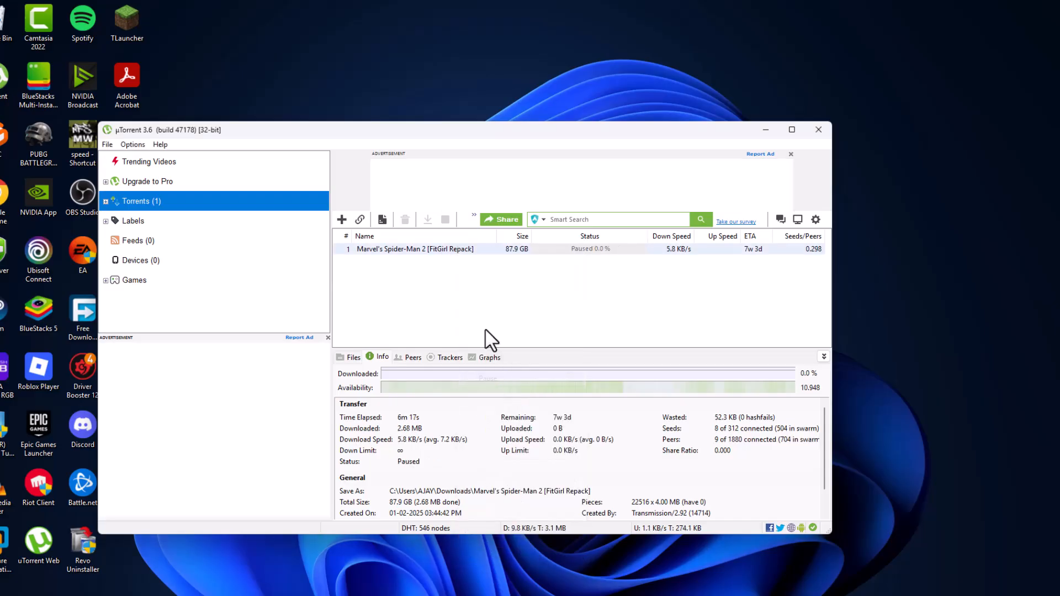
pyautogui.click(134, 145)
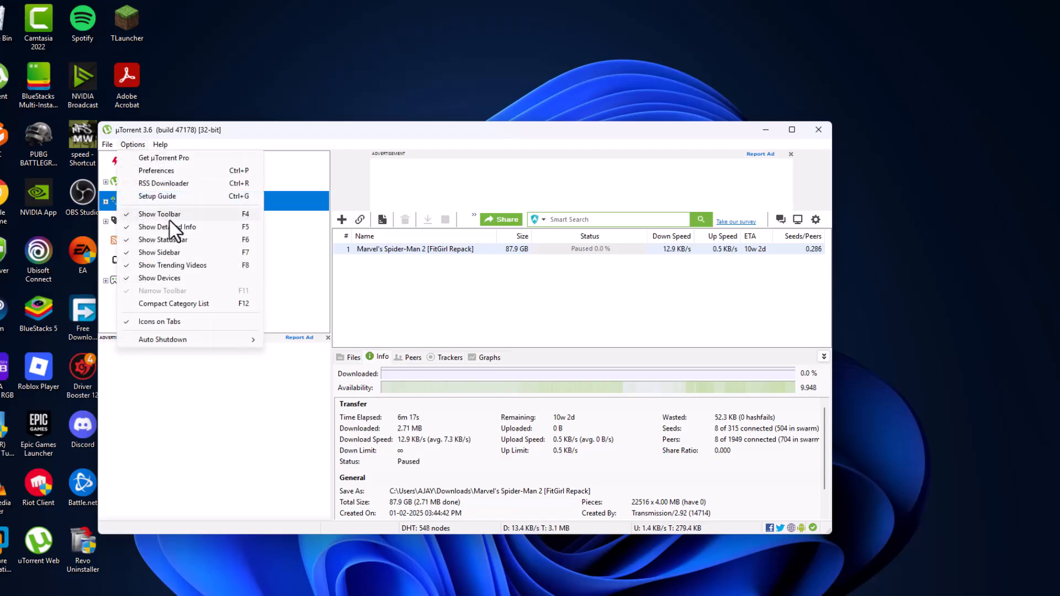
pyautogui.click(171, 171)
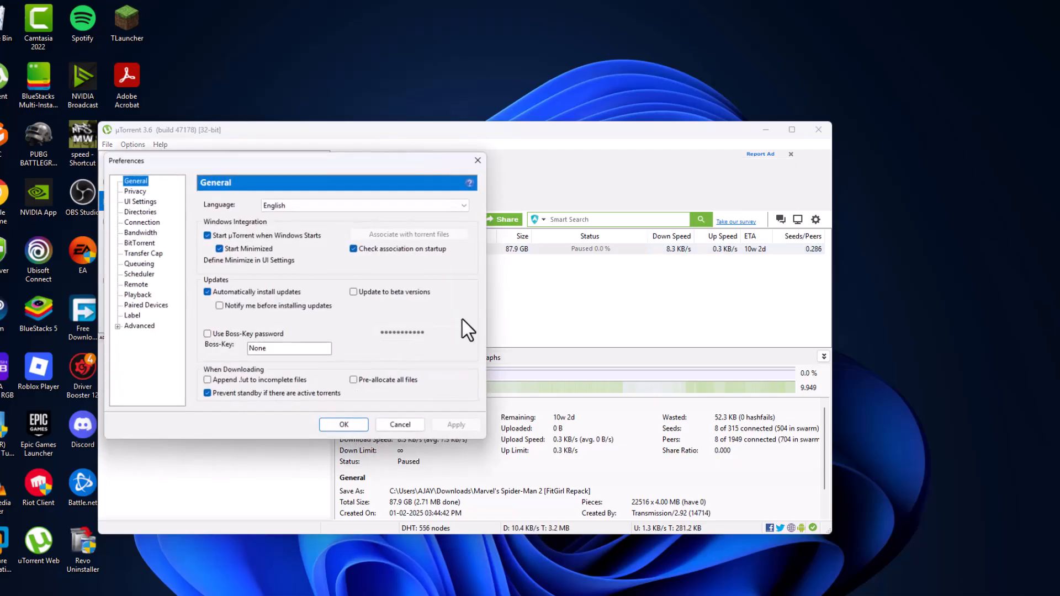
# Step: Set the port used for incoming connections to 10734 in the connection preferences
pyautogui.click(141, 222)
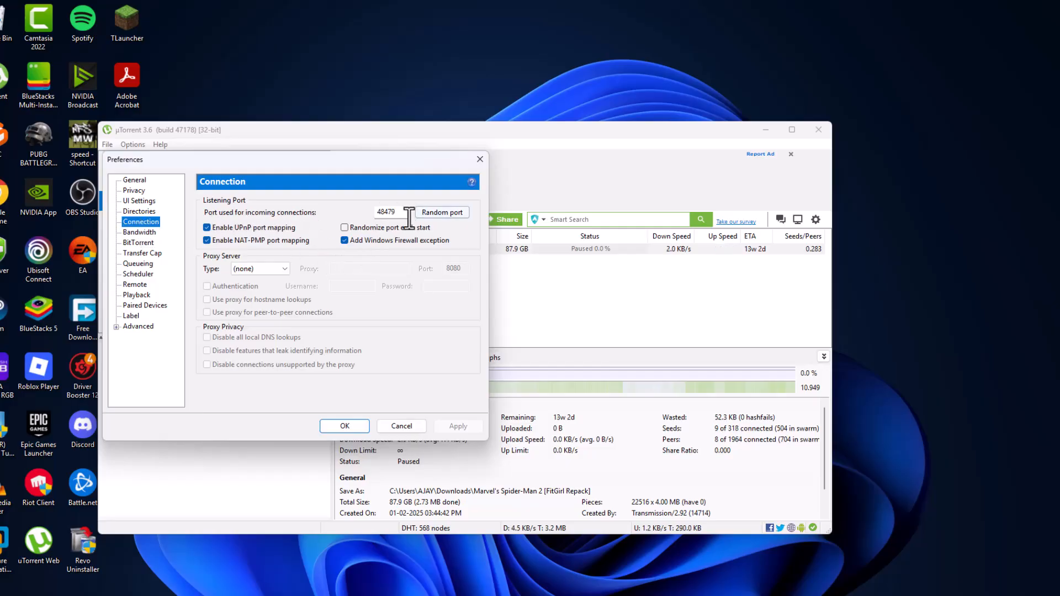
pyautogui.doubleClick(386, 212)
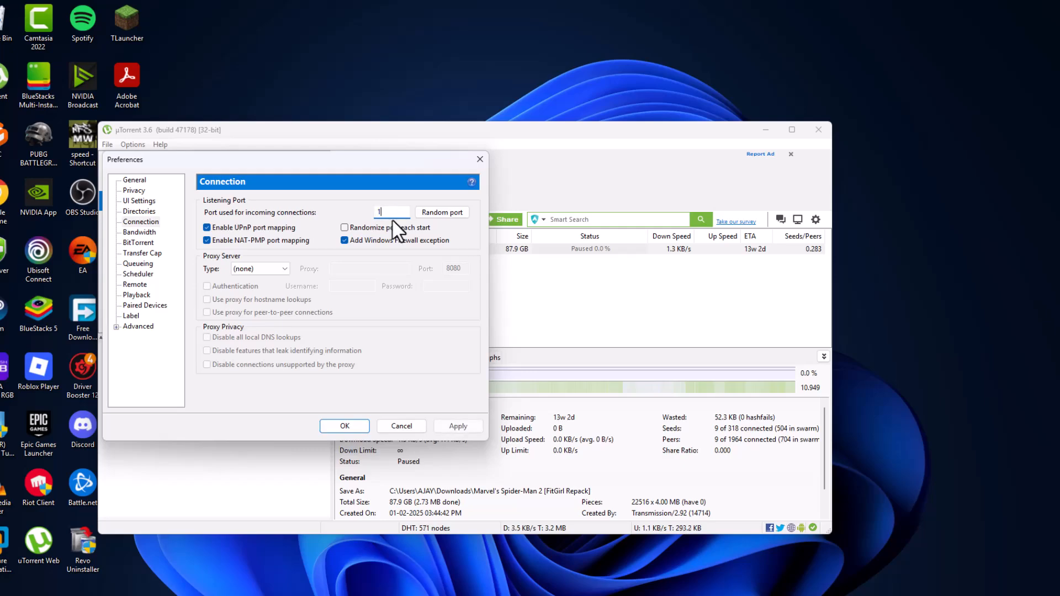
pyautogui.write('10734')
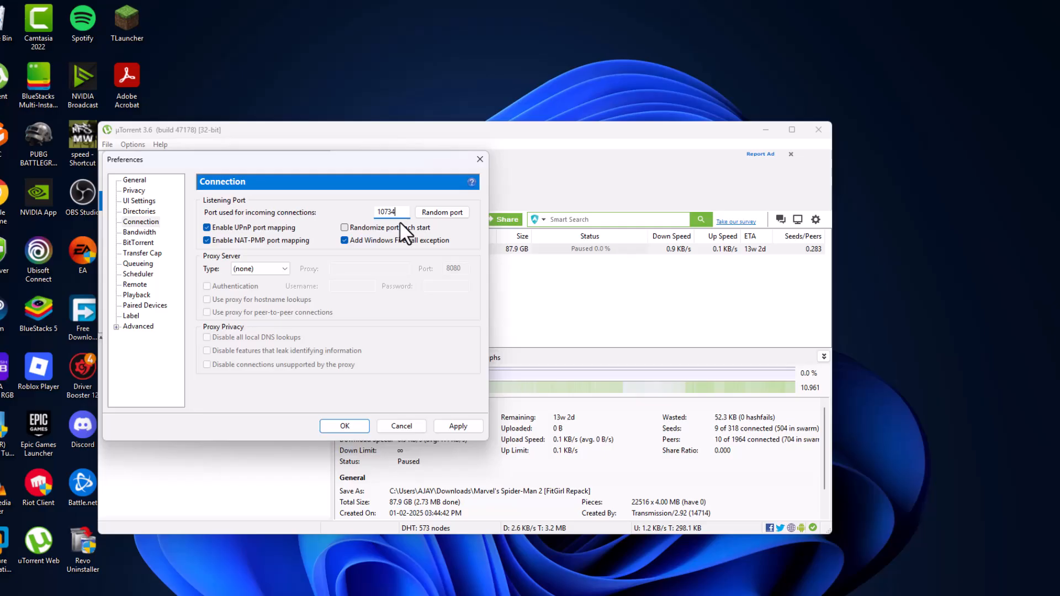
# Step: Set the global maximum upload rate to 100 kB/s and the maximum download rate to 0 in the bandwidth preferences
pyautogui.click(139, 233)
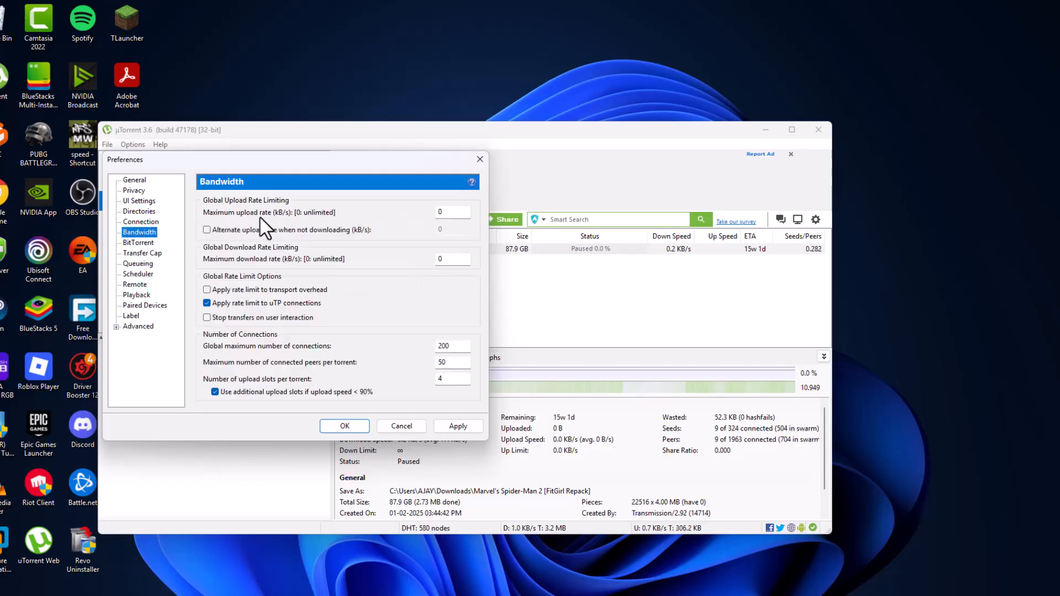
pyautogui.doubleClick(447, 212)
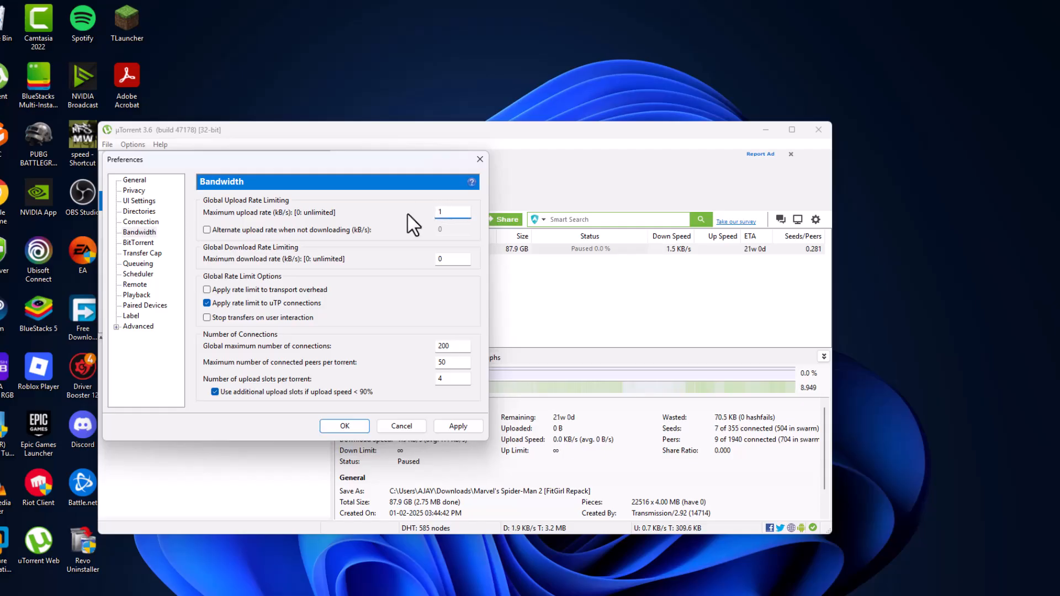
pyautogui.write('100')
pyautogui.click(447, 260)
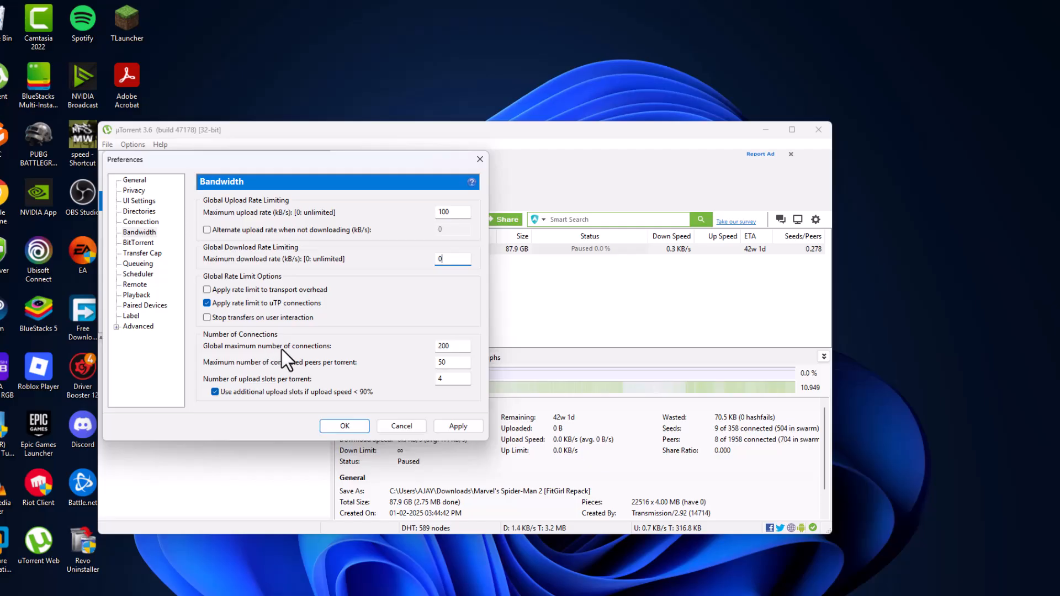
# Step: Set the connection limits to 2000 global connections, 1500 connected peers per torrent and 25 upload slots per torrent
pyautogui.doubleClick(445, 346)
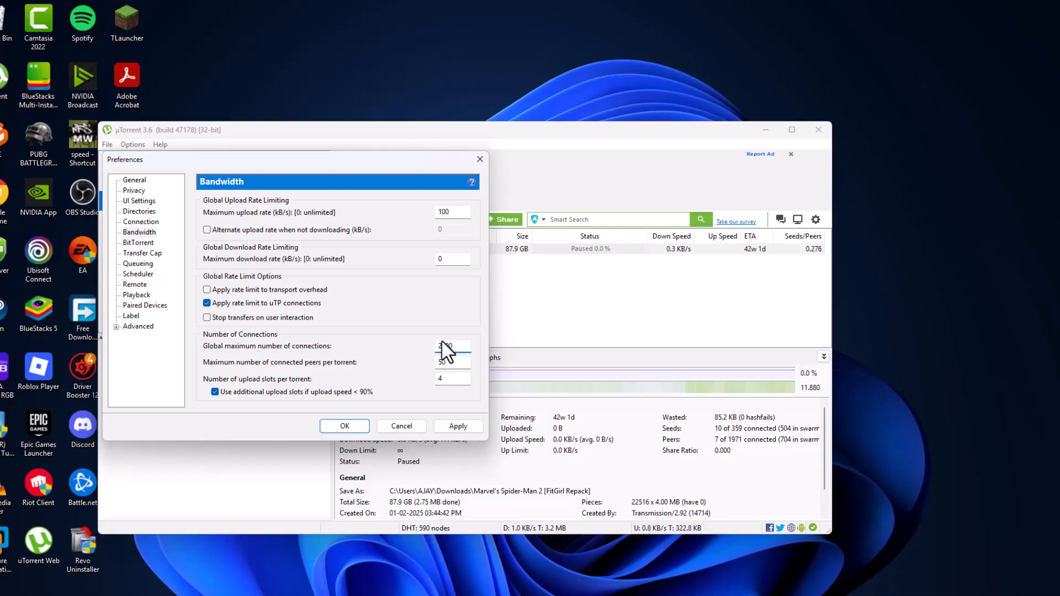
pyautogui.write('0')
pyautogui.moveTo(455, 367); pyautogui.dragTo(434, 369)
pyautogui.write('1500')
pyautogui.moveTo(448, 378); pyautogui.dragTo(426, 381)
pyautogui.write('25')
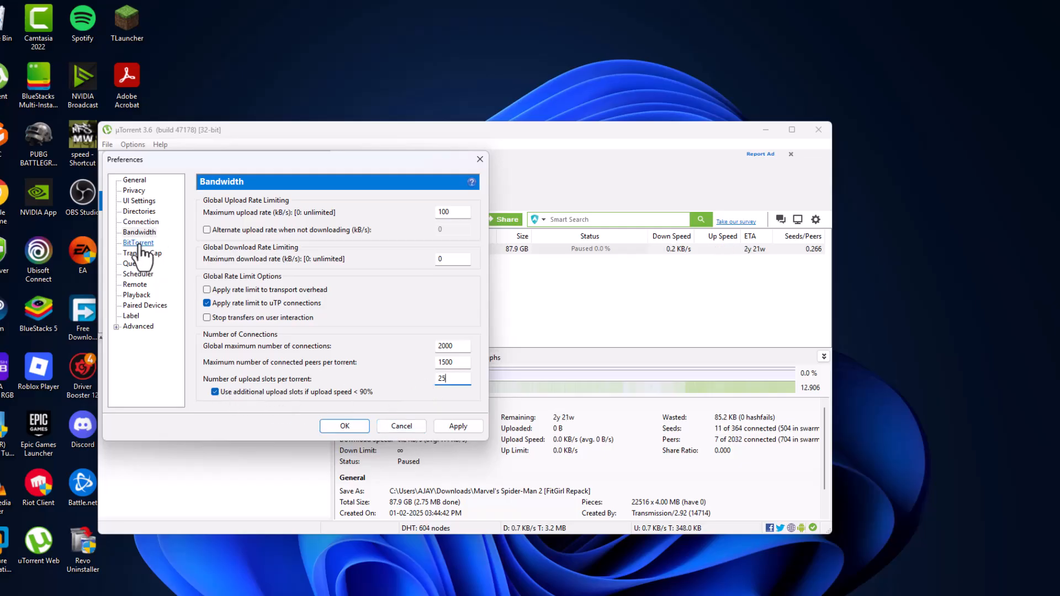
# Step: Enable appending .!ut to incomplete files and pre-allocating all files in the general preferences
pyautogui.click(138, 243)
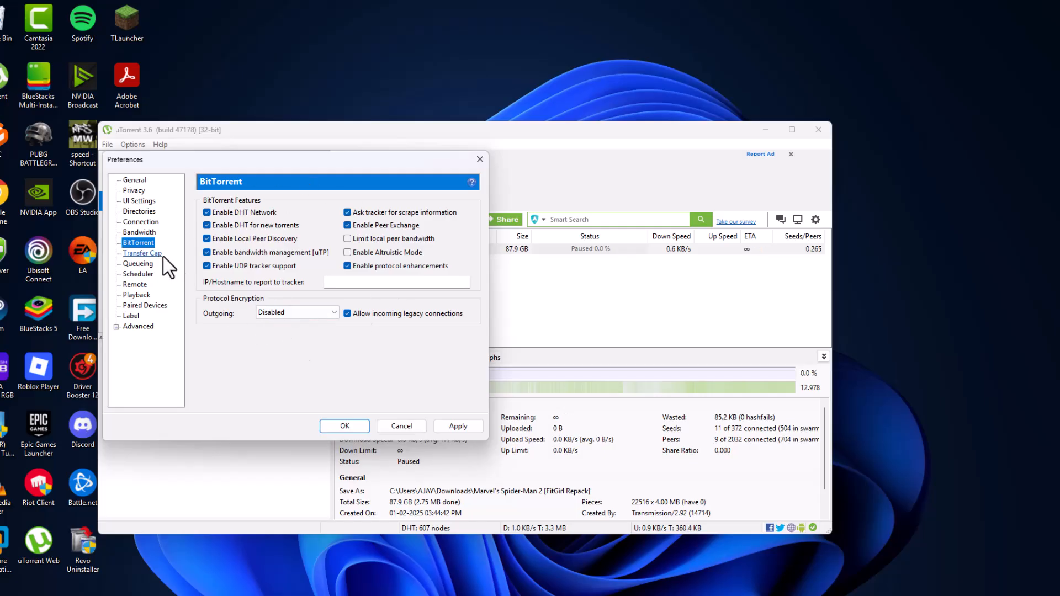
pyautogui.click(135, 181)
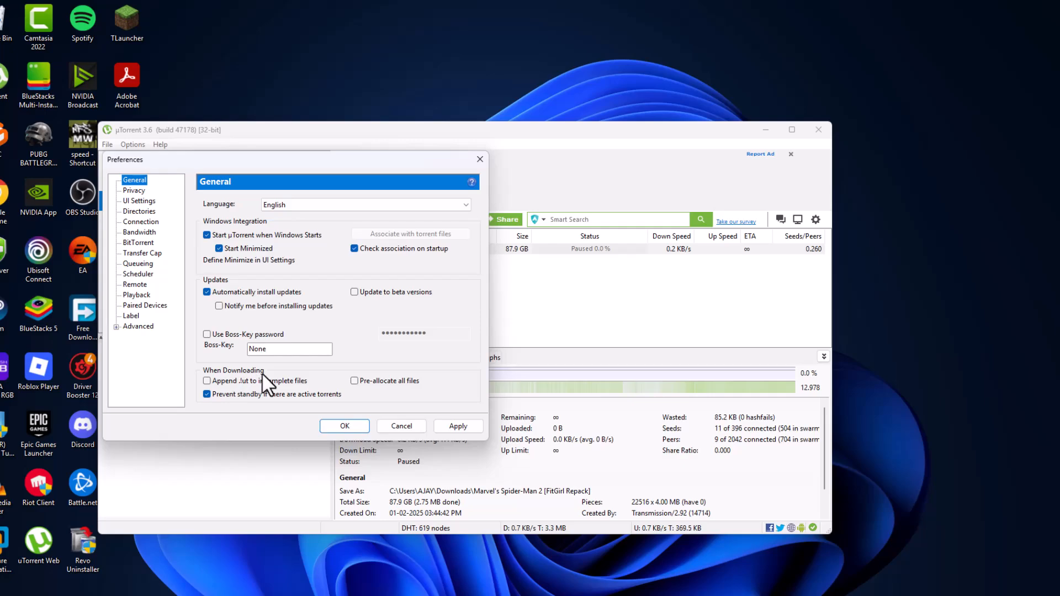
pyautogui.click(207, 381)
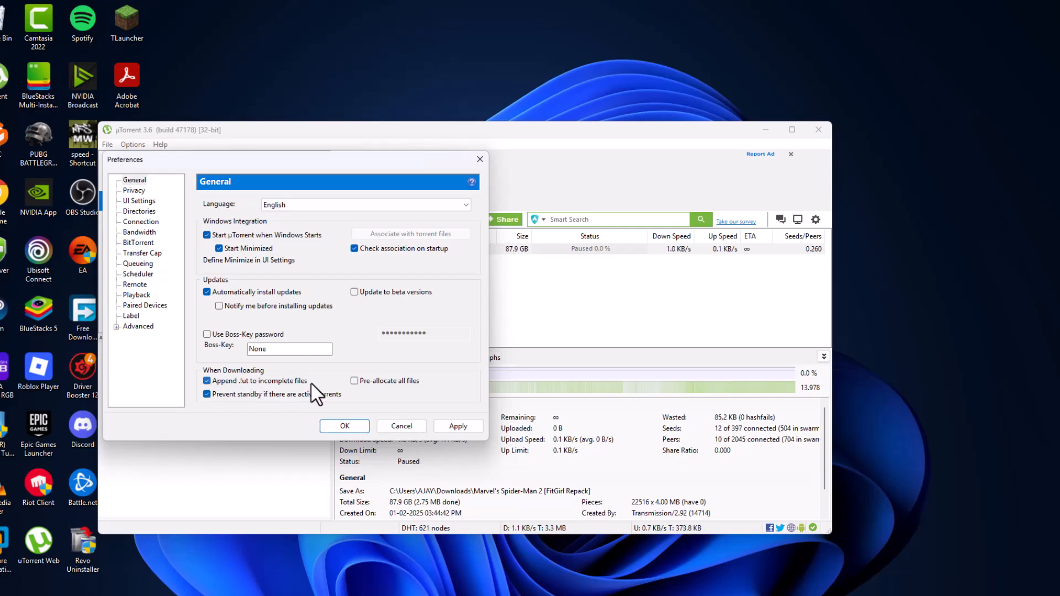
pyautogui.click(354, 382)
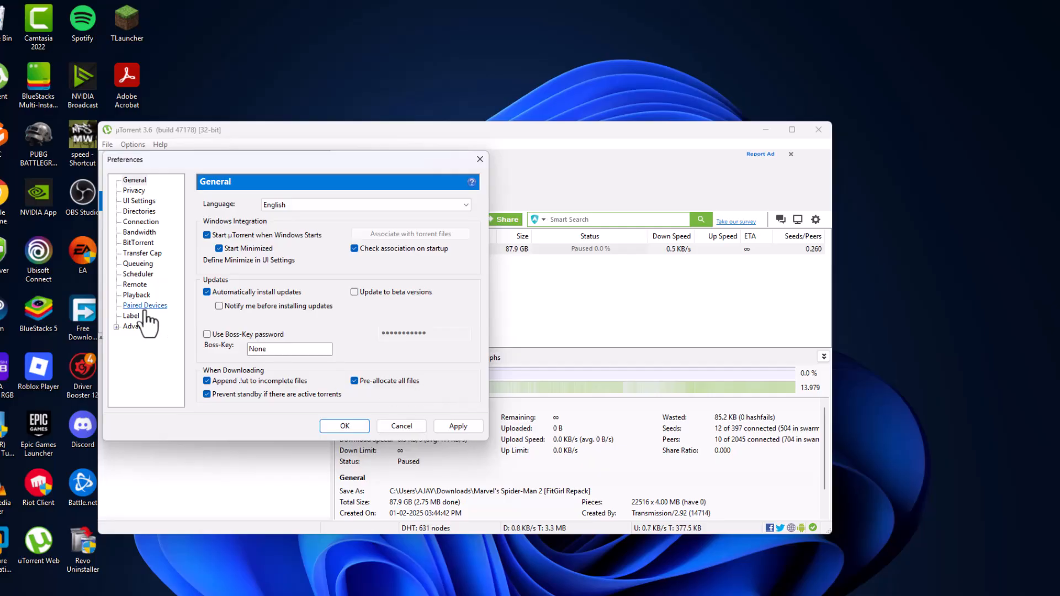
# Step: Set the advanced option dht.rate to 2
pyautogui.click(138, 326)
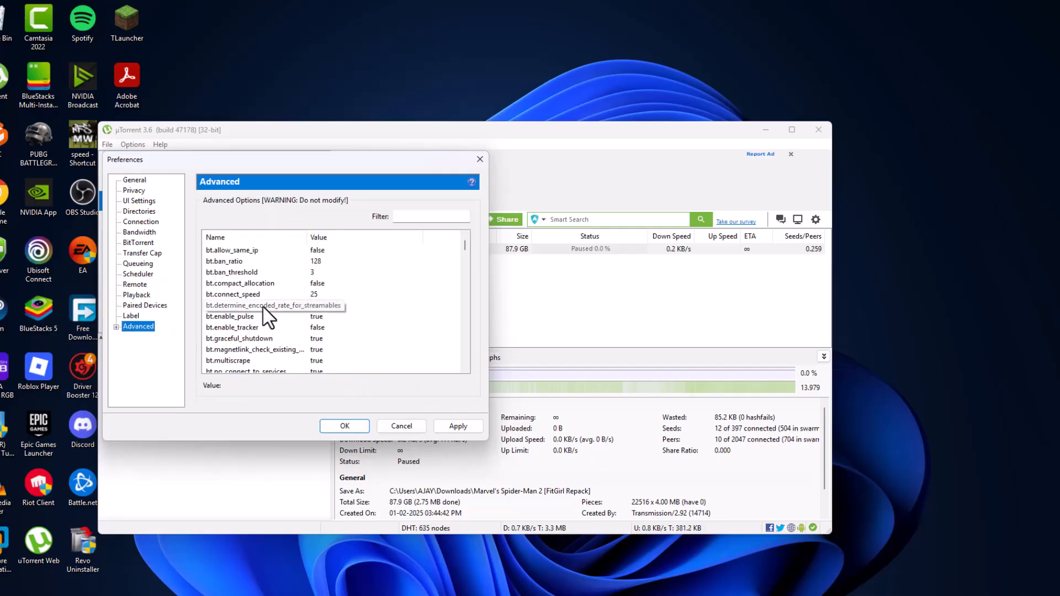
pyautogui.scroll(-5, 263, 307)
pyautogui.click(224, 318)
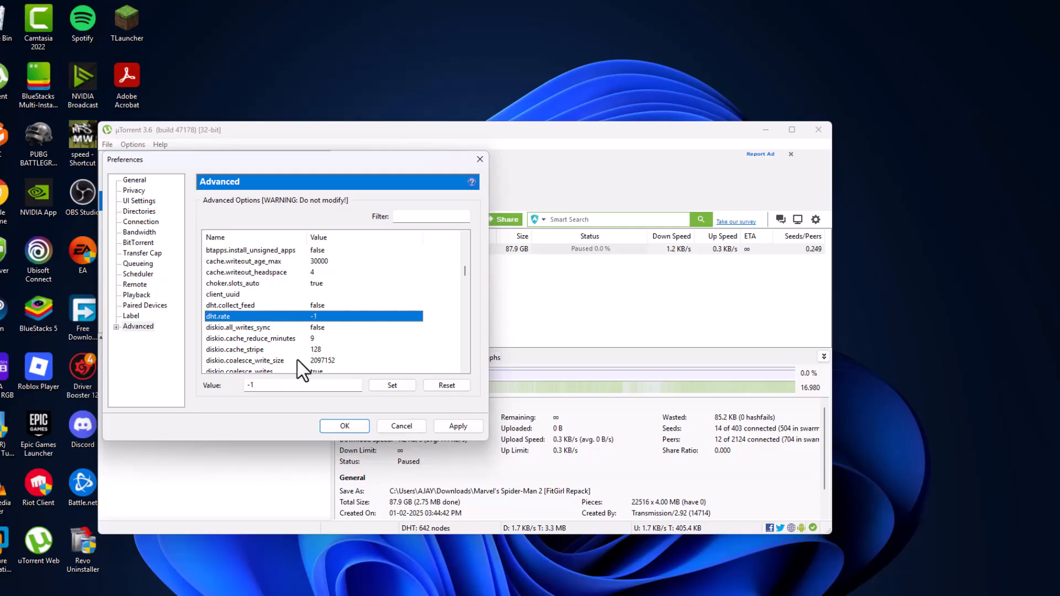
pyautogui.moveTo(267, 385); pyautogui.dragTo(194, 388)
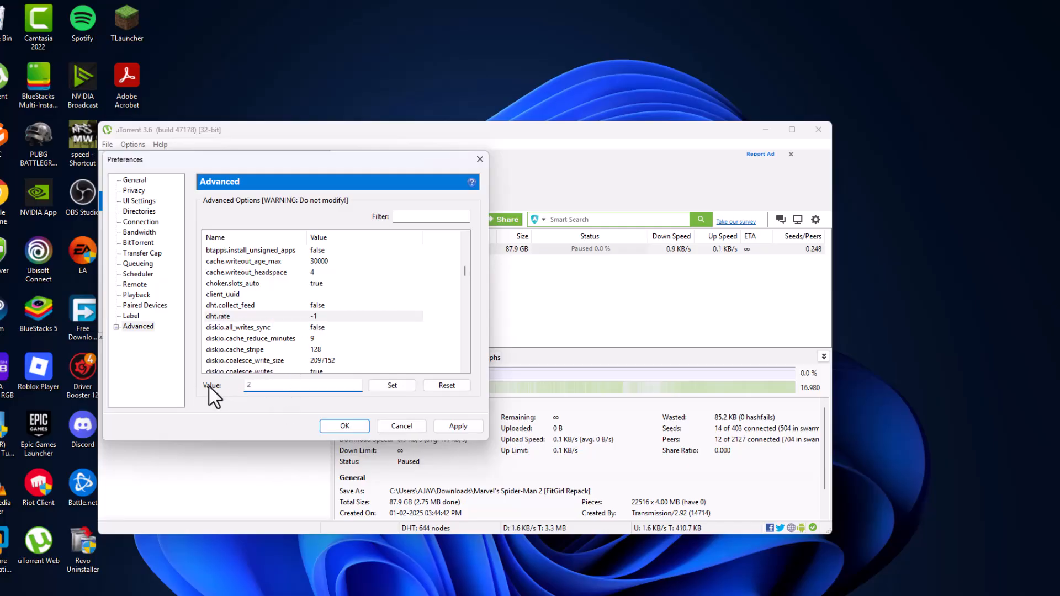
pyautogui.click(383, 387)
# Step: Set the advanced option rss.update_interval to 20, and apply and close the preferences
pyautogui.moveTo(467, 275); pyautogui.dragTo(465, 347)
pyautogui.click(216, 340)
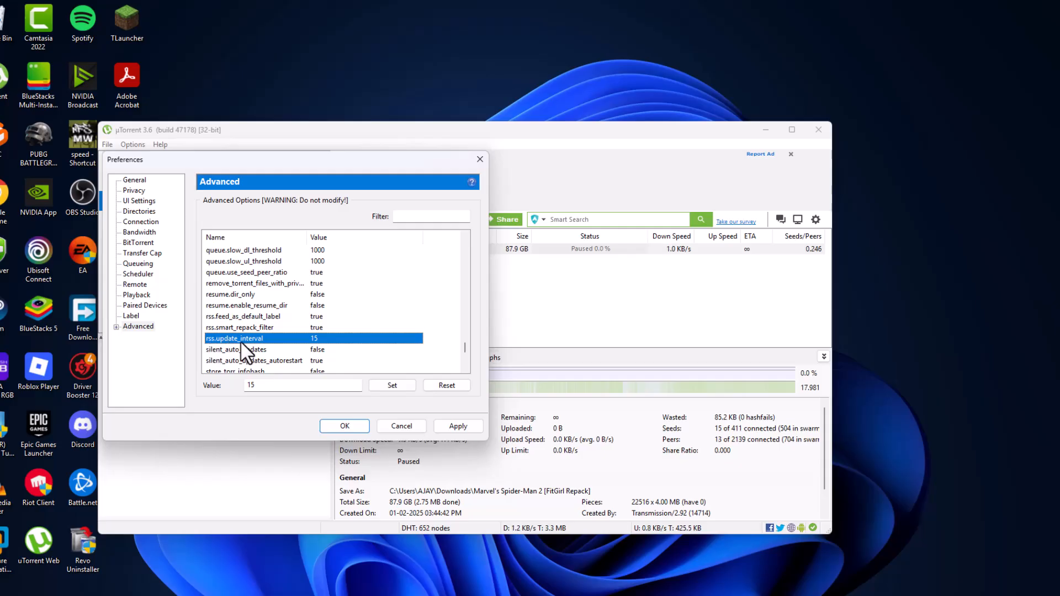
pyautogui.doubleClick(250, 386)
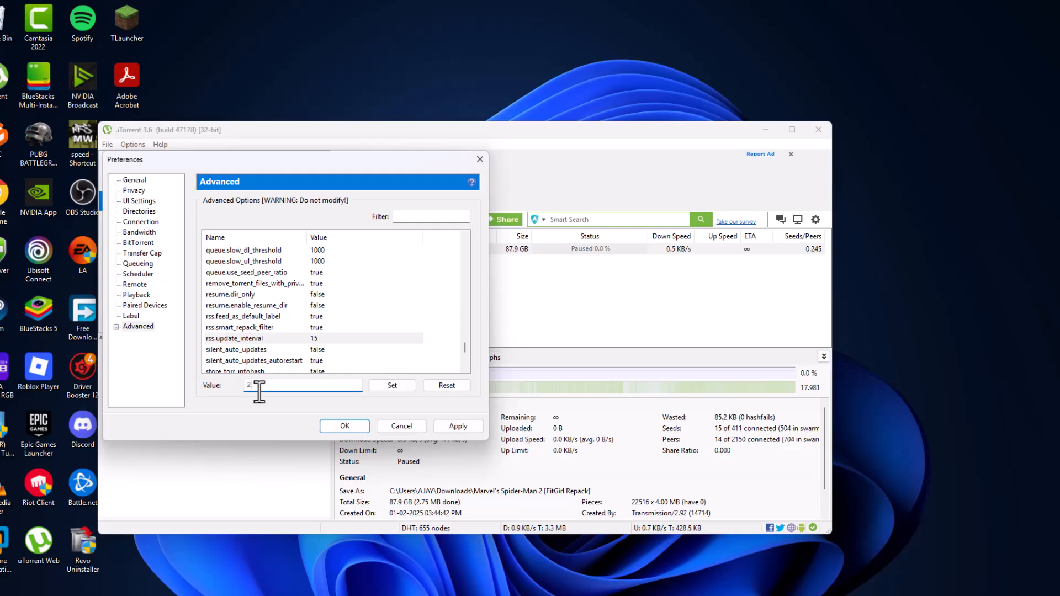
pyautogui.write('20')
pyautogui.click(387, 386)
pyautogui.click(452, 427)
pyautogui.click(362, 426)
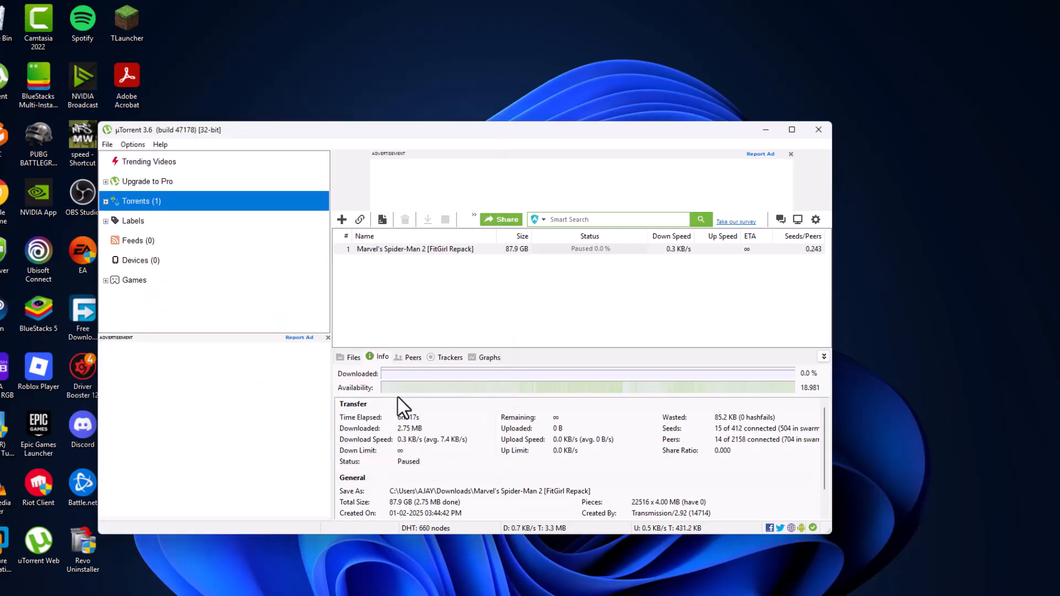
# Step: Close the µTorrent window and exit the program completely so it no longer runs in the background
pyautogui.click(816, 130)
pyautogui.click(915, 583)
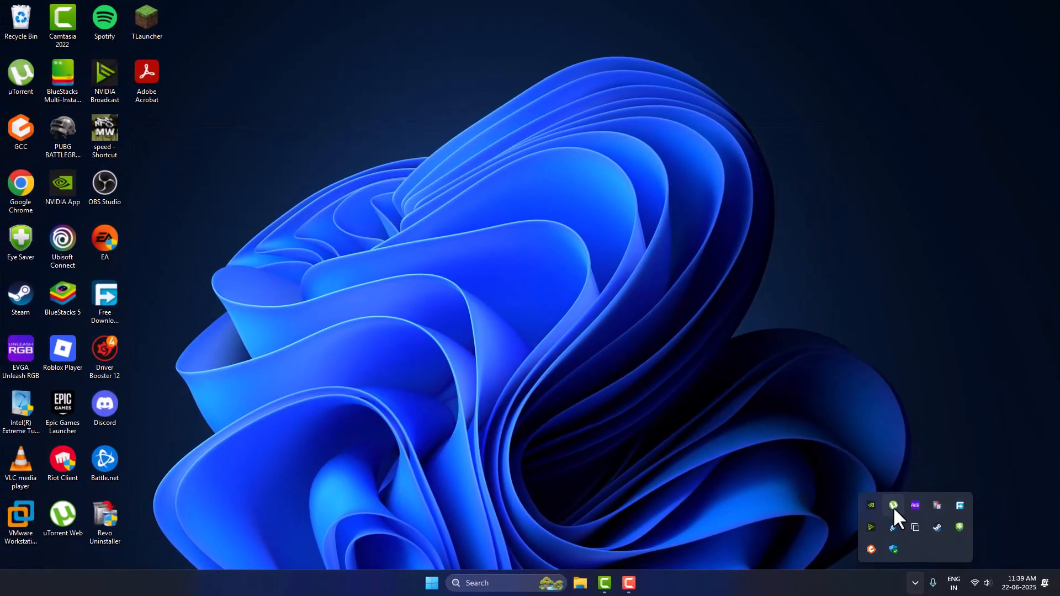
pyautogui.rightClick(893, 507)
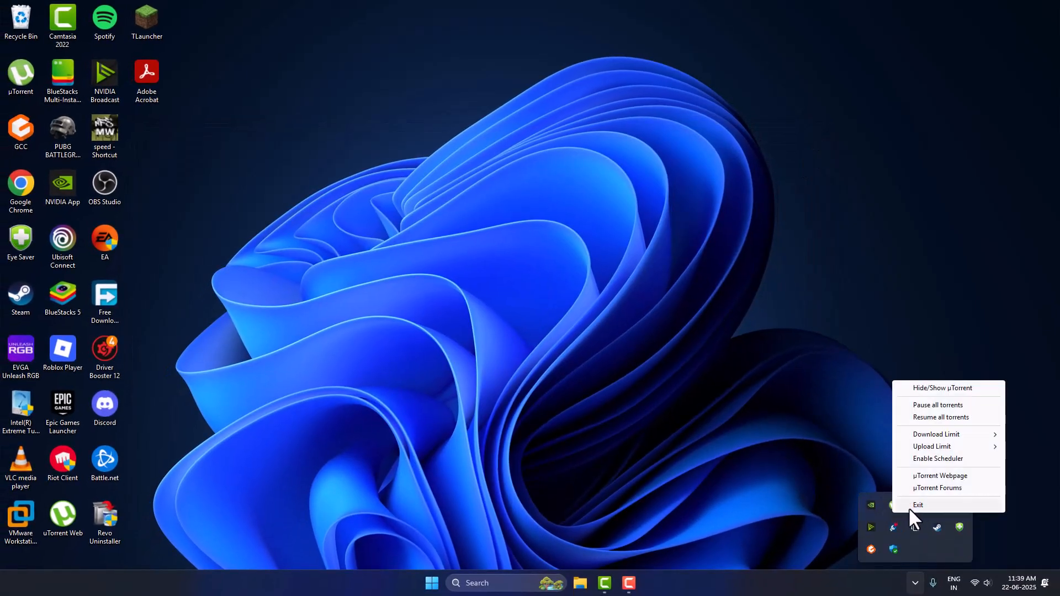
pyautogui.click(914, 506)
pyautogui.click(553, 289)
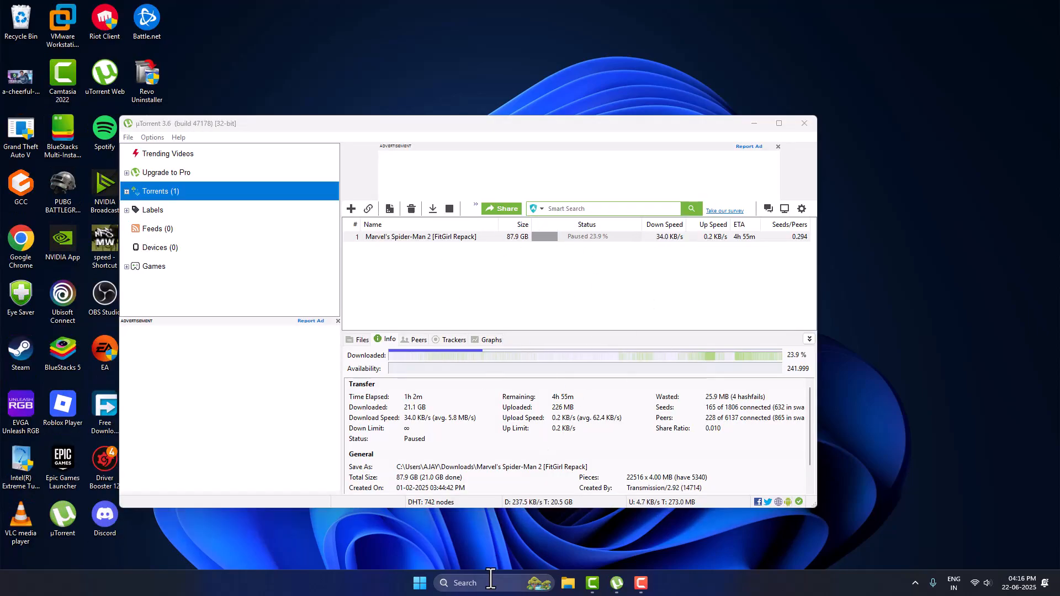
# Step: Find Windows Security through the system search and open it
pyautogui.click(463, 583)
pyautogui.write('windows')
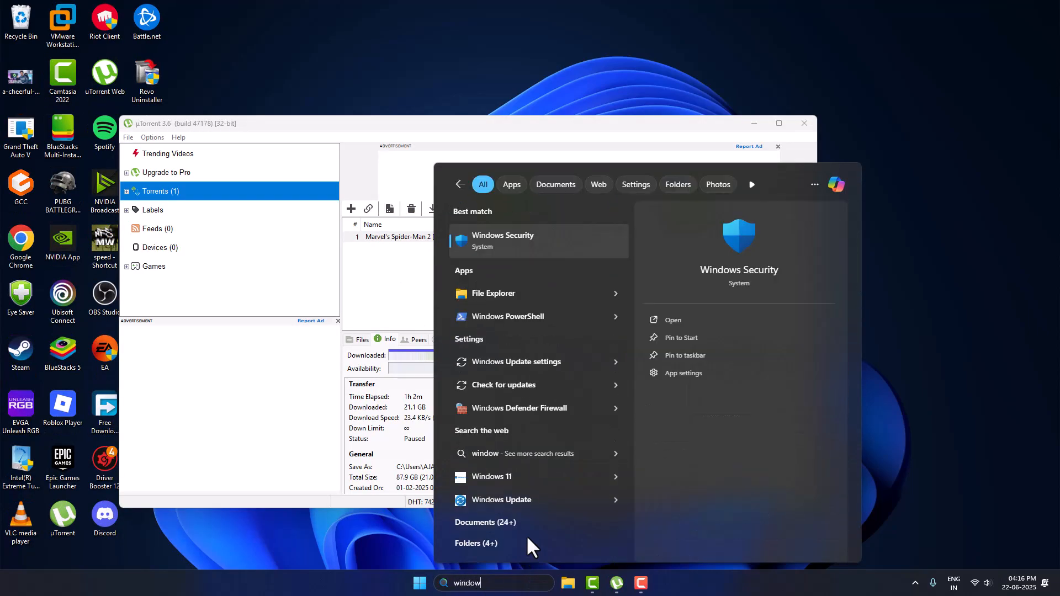
pyautogui.press('Return')
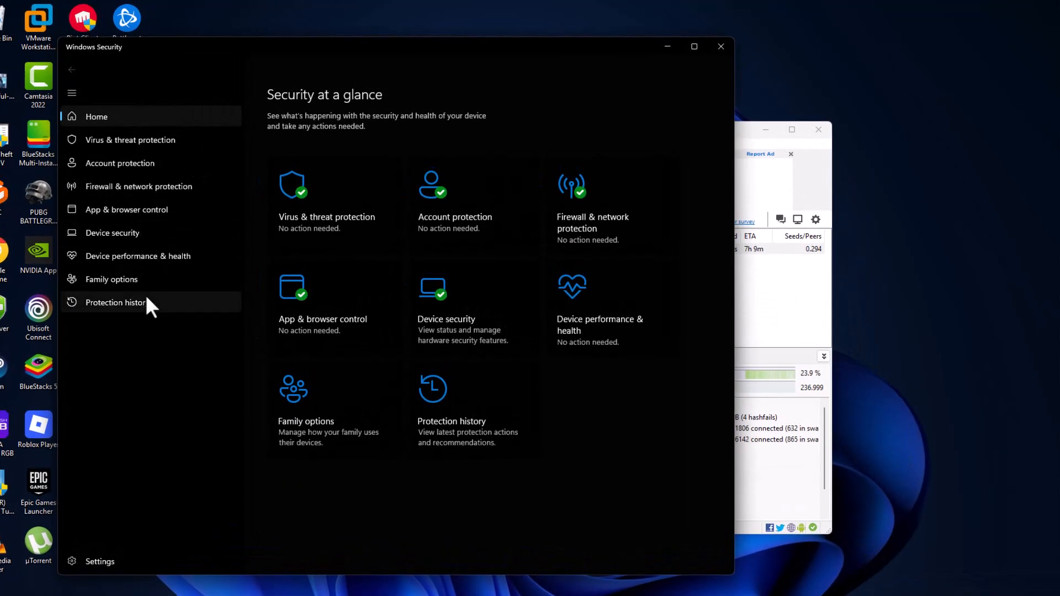
# Step: Open the Microsoft Defender Antivirus exclusions list from the virus and threat protection settings
pyautogui.click(94, 144)
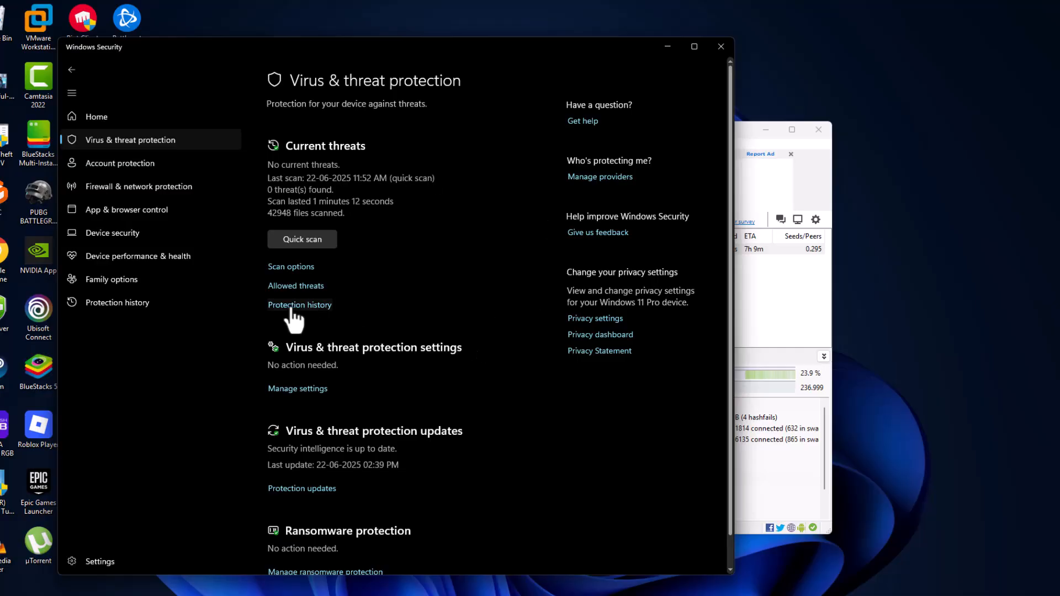
pyautogui.click(292, 401)
pyautogui.scroll(-7, 712, 246)
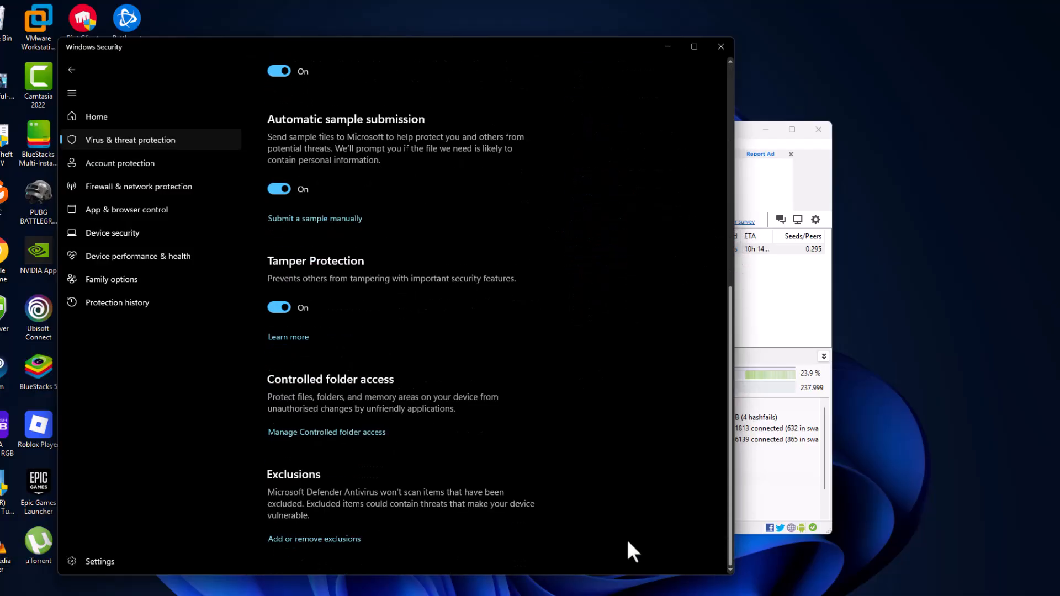
pyautogui.click(285, 539)
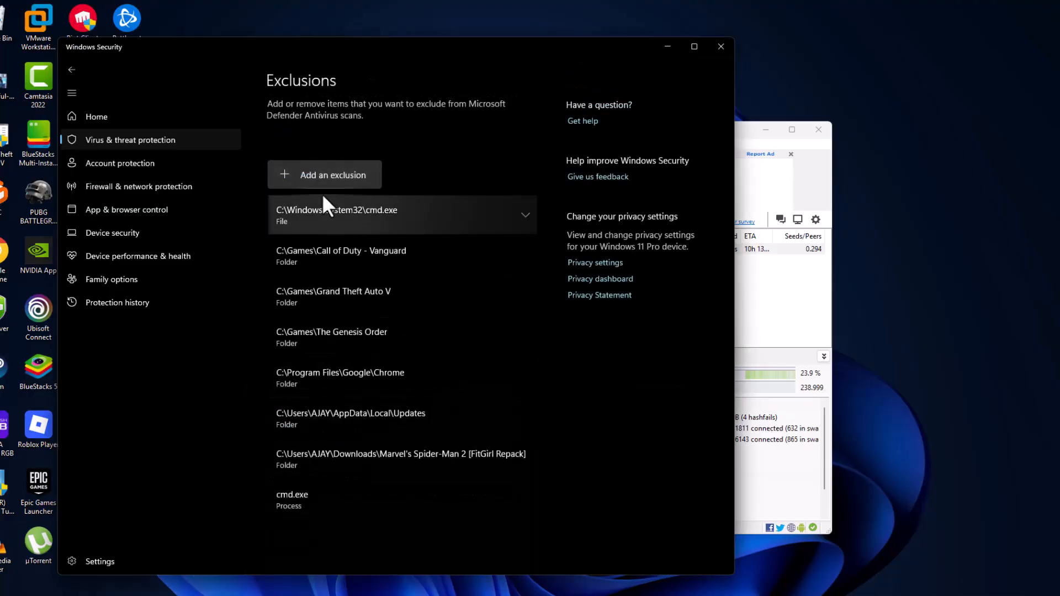
# Step: Add the Marvel's Spider-Man 2 [FitGirl Repack] folder from Downloads as a folder exclusion, checking it against the torrent's name, and expand its entry
pyautogui.click(321, 183)
pyautogui.click(320, 223)
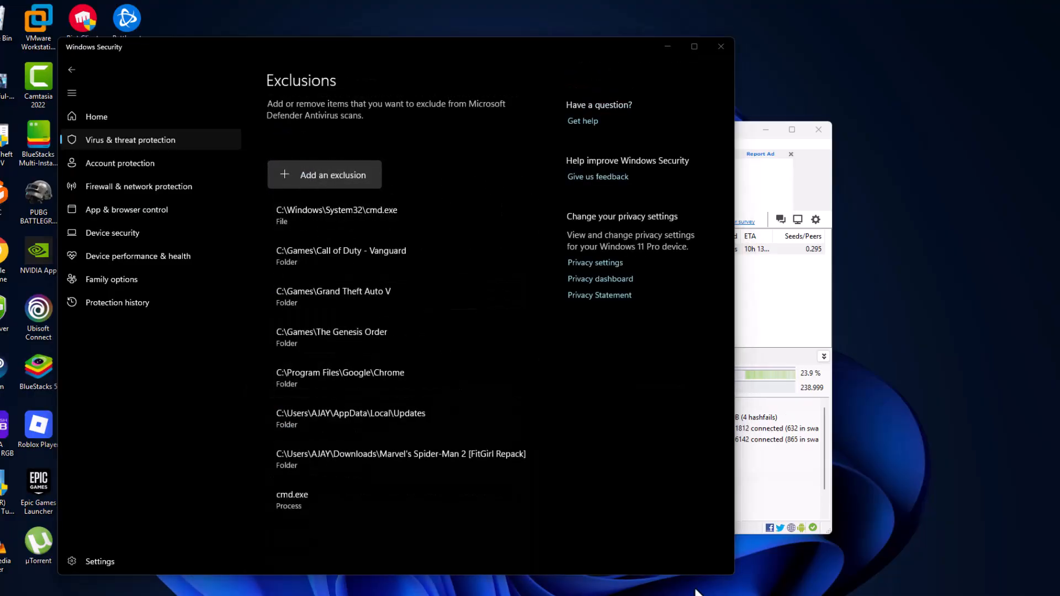
pyautogui.click(110, 170)
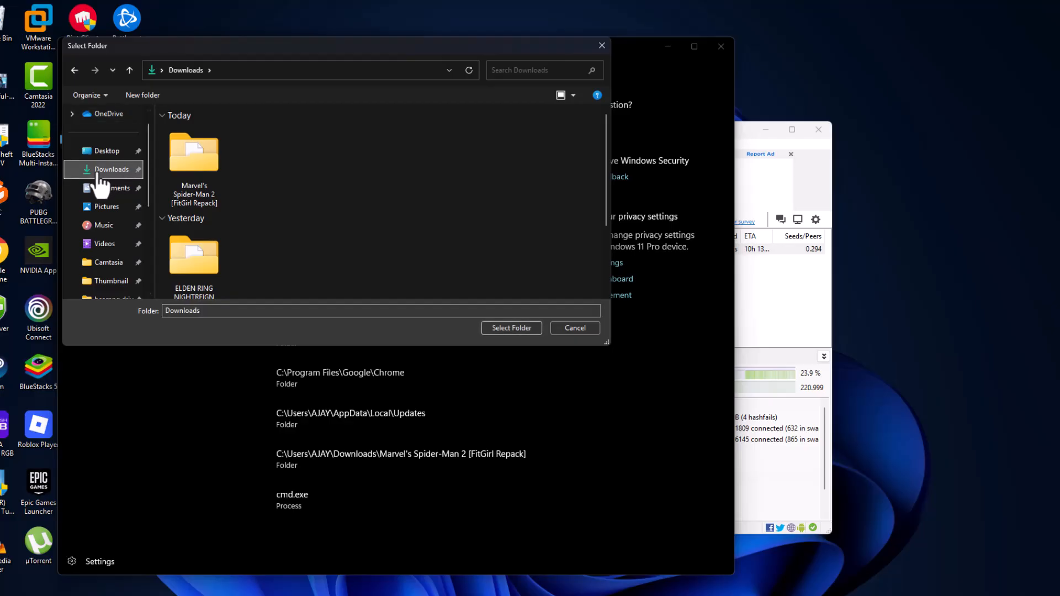
pyautogui.click(201, 180)
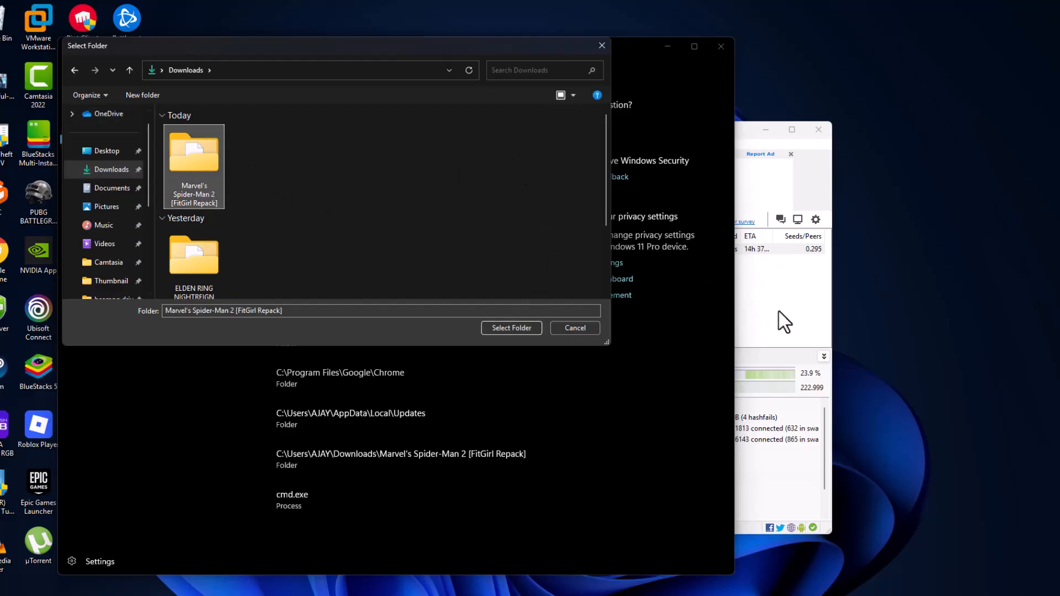
pyautogui.click(790, 324)
pyautogui.click(359, 251)
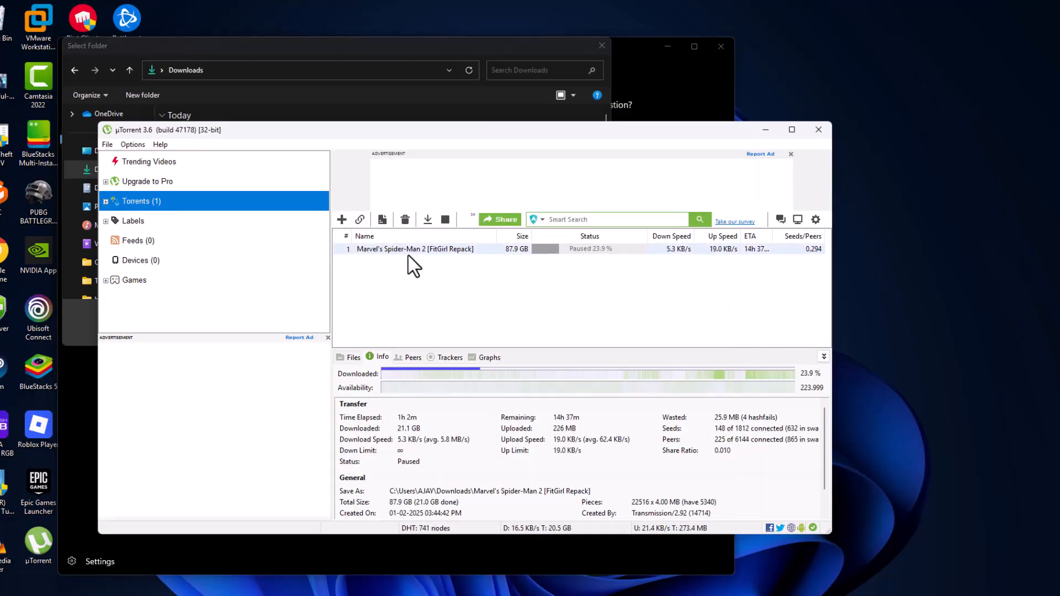
pyautogui.click(326, 109)
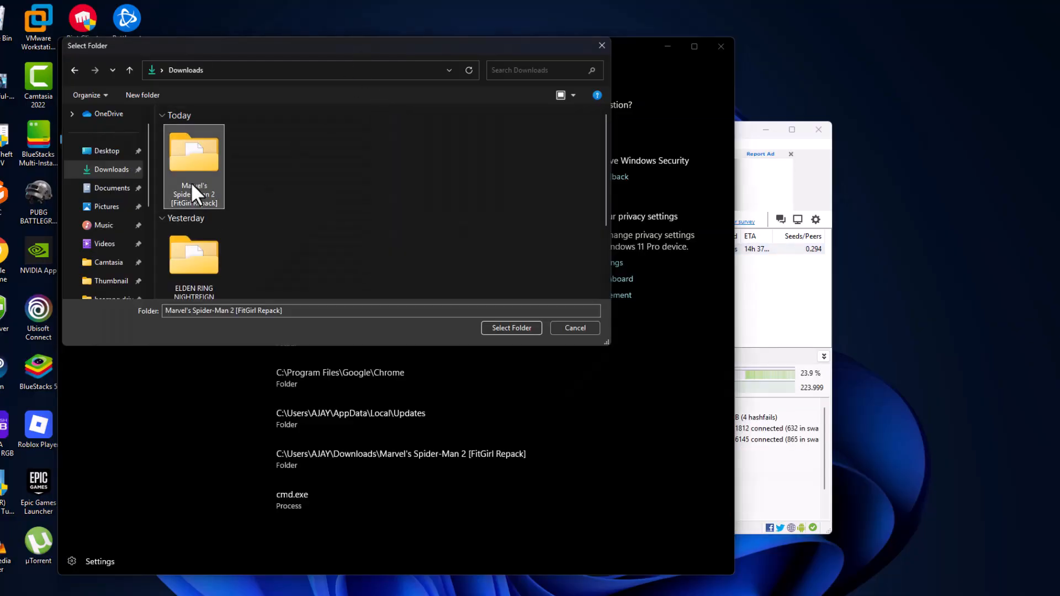
pyautogui.click(191, 159)
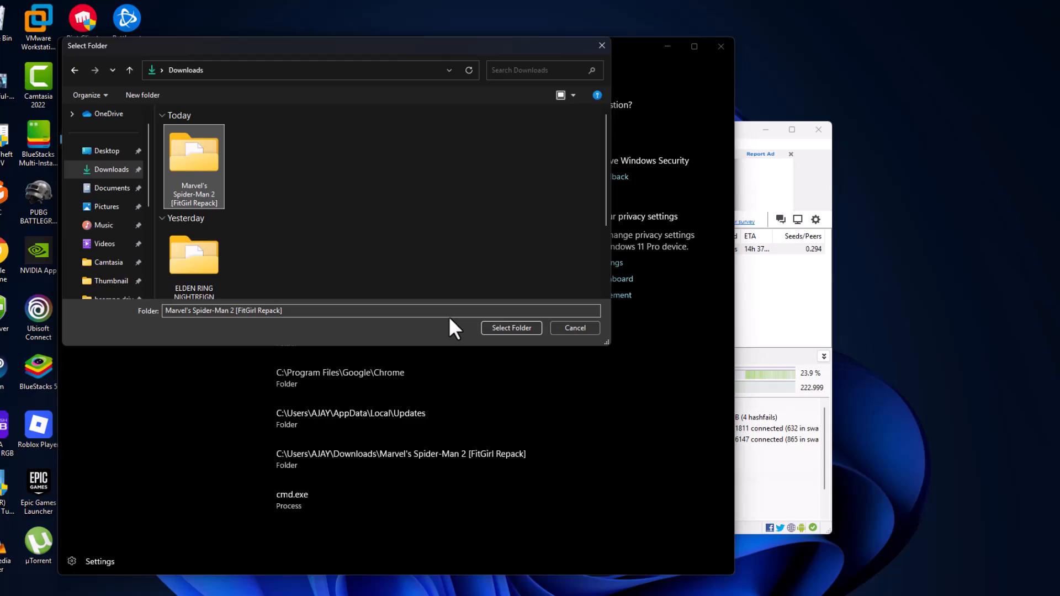
pyautogui.click(512, 328)
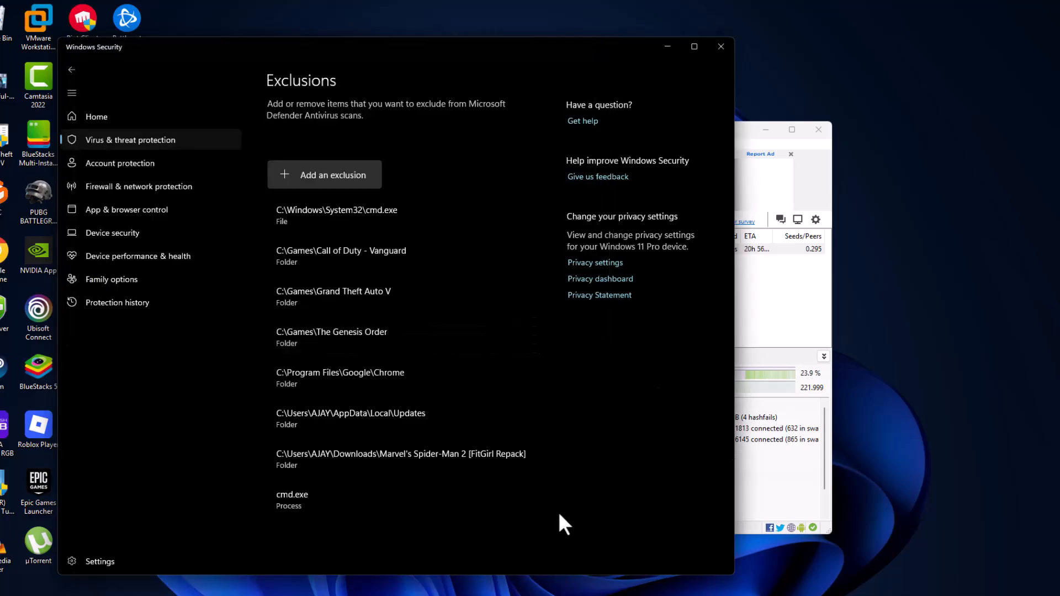
pyautogui.click(370, 450)
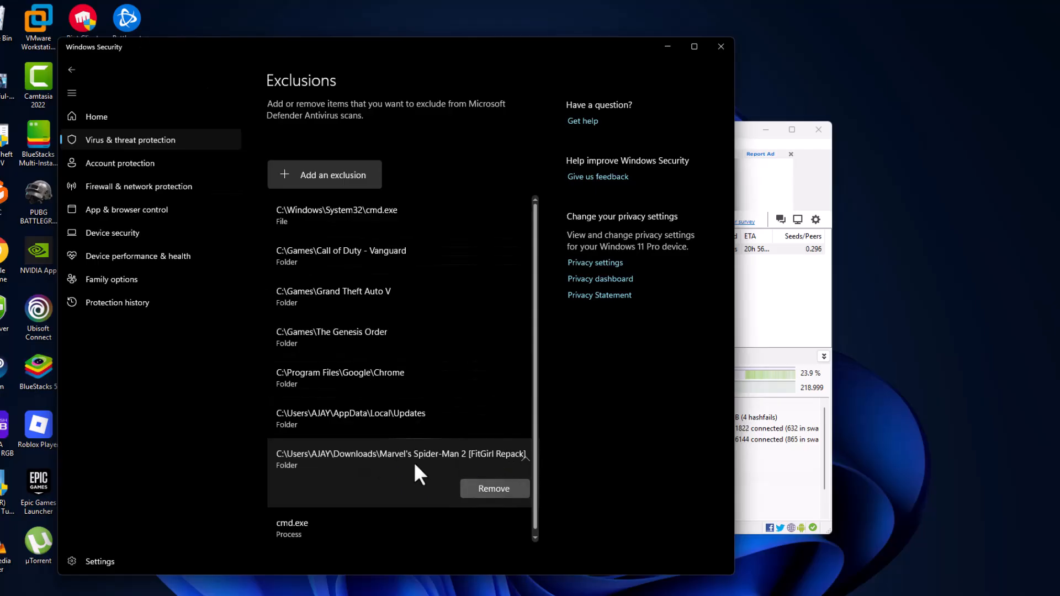
# Step: Close Windows Security and force-start the paused Marvel's Spider-Man 2 [FitGirl Repack] torrent in µTorrent
pyautogui.click(710, 49)
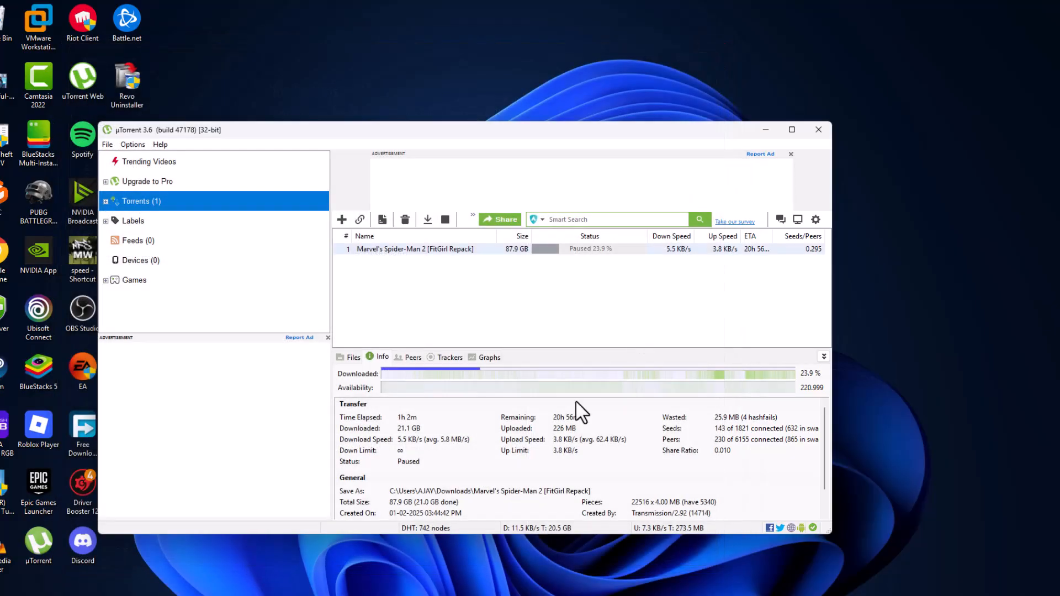
pyautogui.rightClick(500, 248)
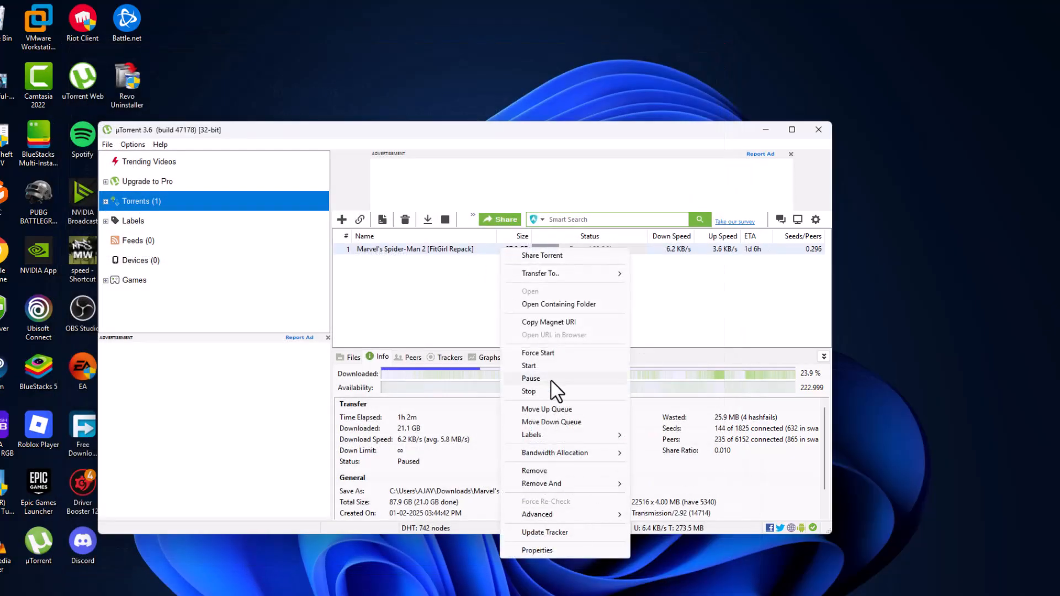
pyautogui.click(554, 353)
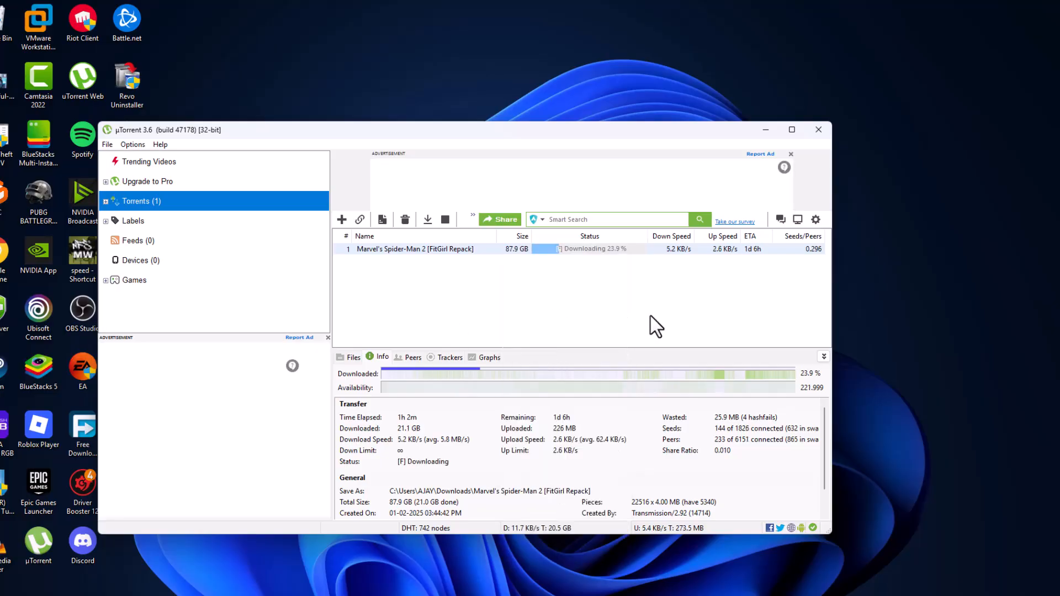